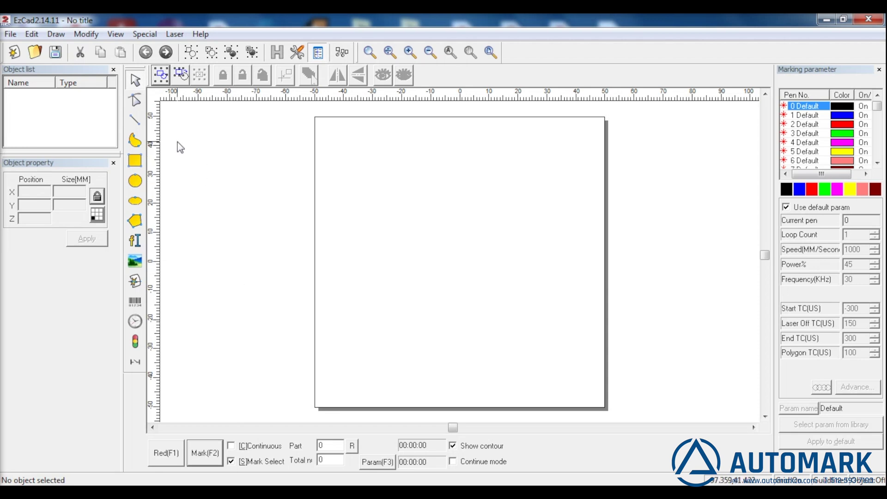
Draw a 20 mm square in the page's upper left and fill it with cross hatching.
click(135, 160)
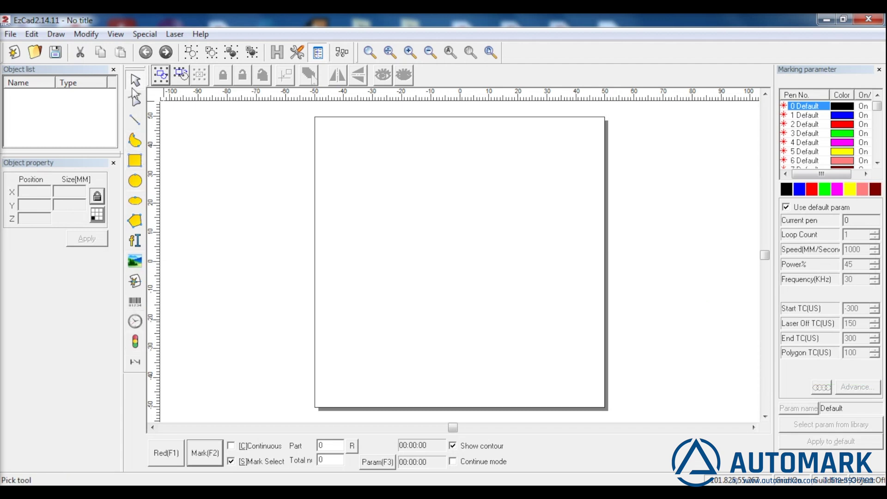
click(135, 161)
drag(343, 175, 401, 233)
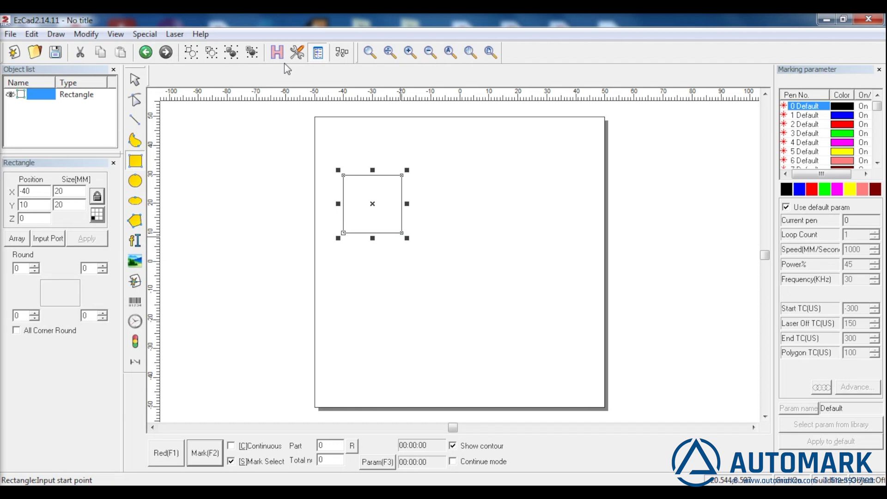
click(277, 52)
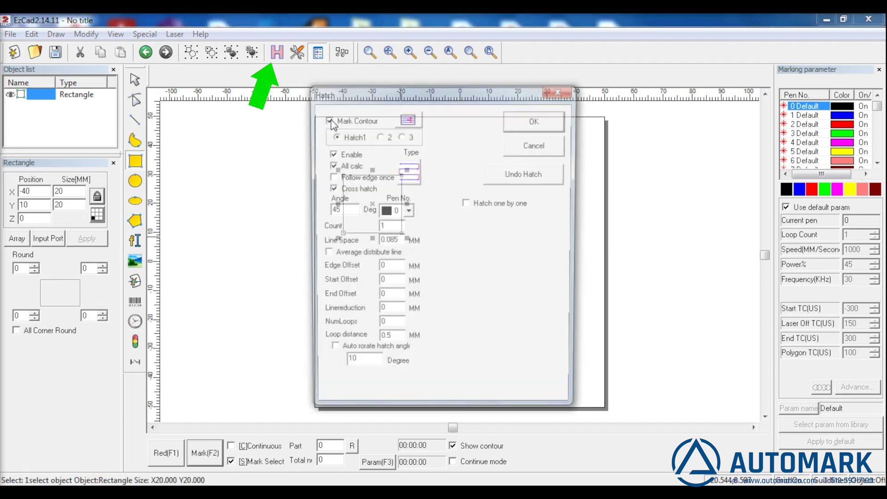
click(532, 121)
click(397, 292)
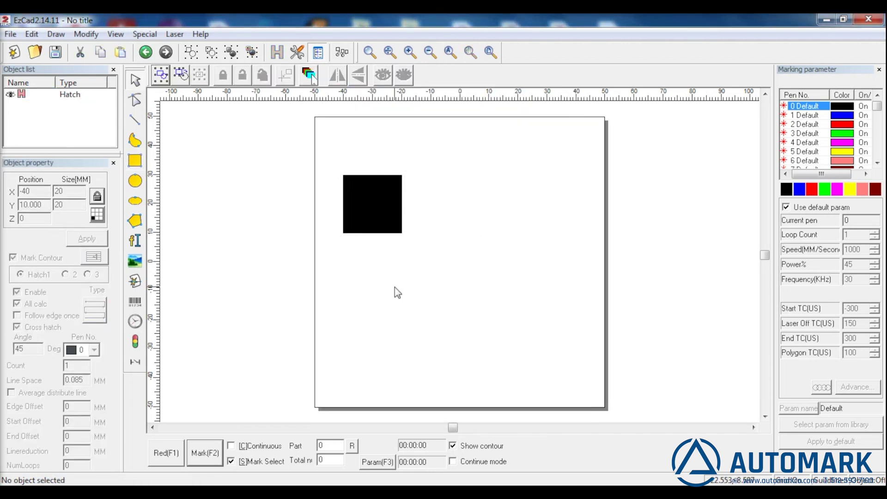
Move the hatched square toward the centre, enlarge it to about 30.6 mm and tilt it.
click(364, 199)
drag(365, 199, 452, 250)
drag(495, 226, 529, 194)
click(498, 232)
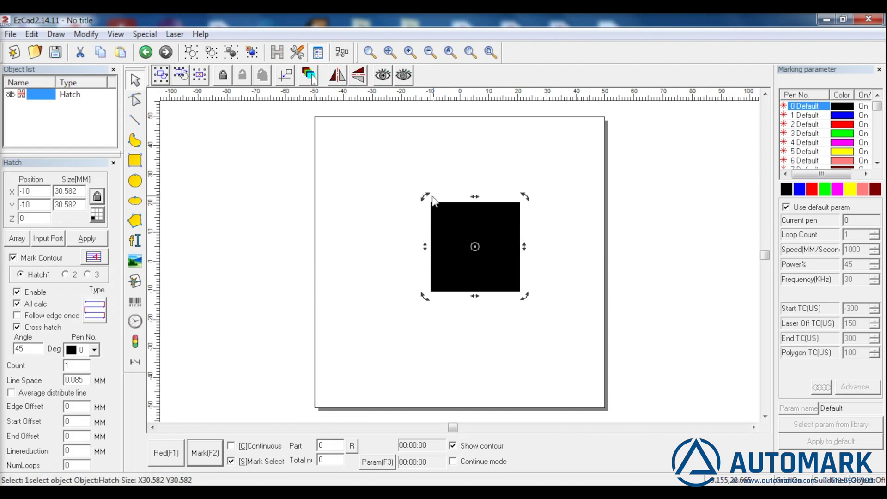
drag(425, 197, 380, 301)
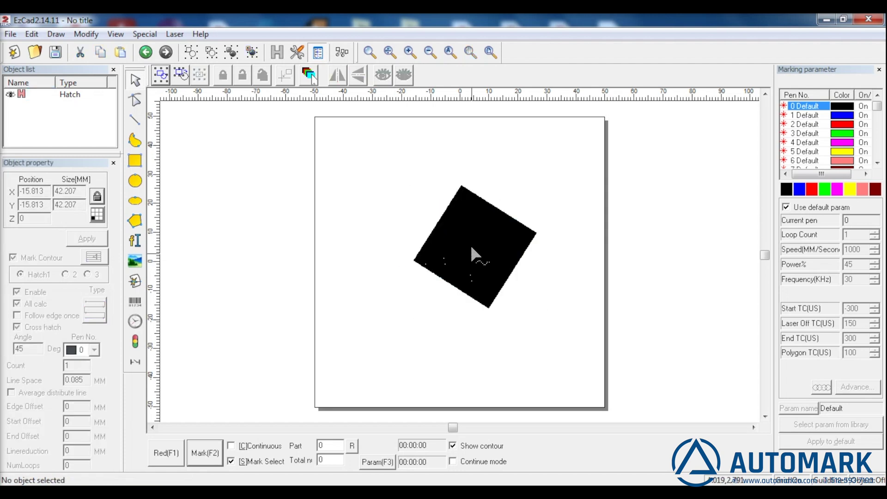
right_click(471, 234)
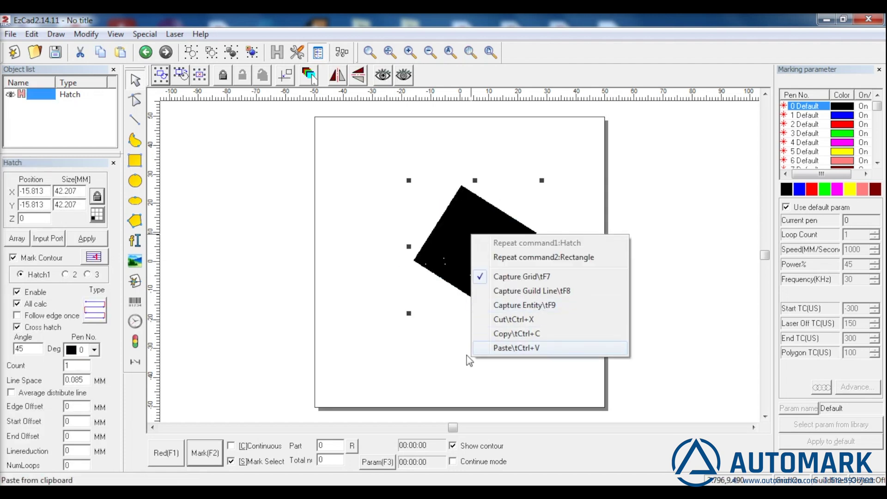
Delete the tilted hatched square.
click(451, 356)
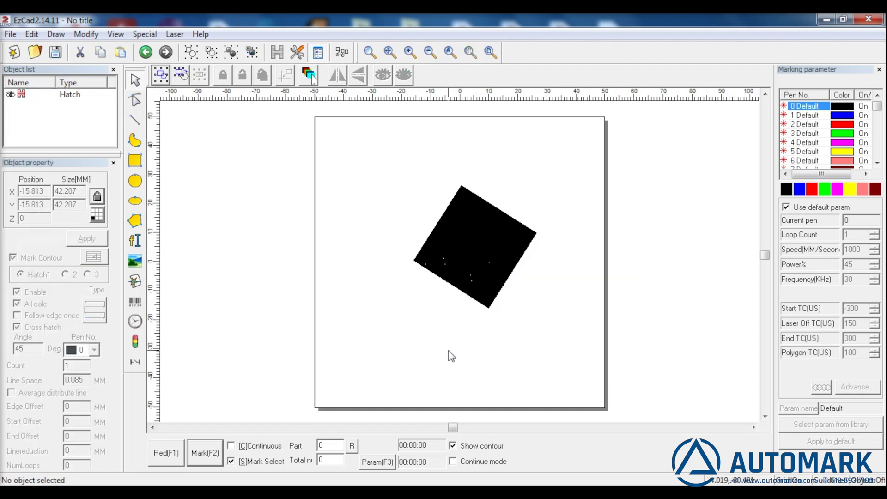
click(462, 267)
key(Delete)
Draw a practice circle, move it, shrink it to about 11.3 mm, then delete it.
key(c)
drag(430, 204, 457, 233)
drag(431, 204, 457, 255)
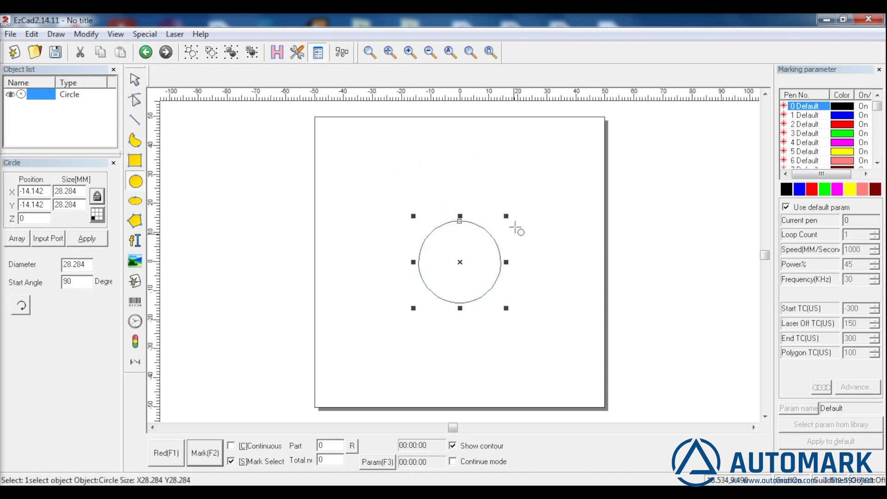
drag(505, 216, 395, 291)
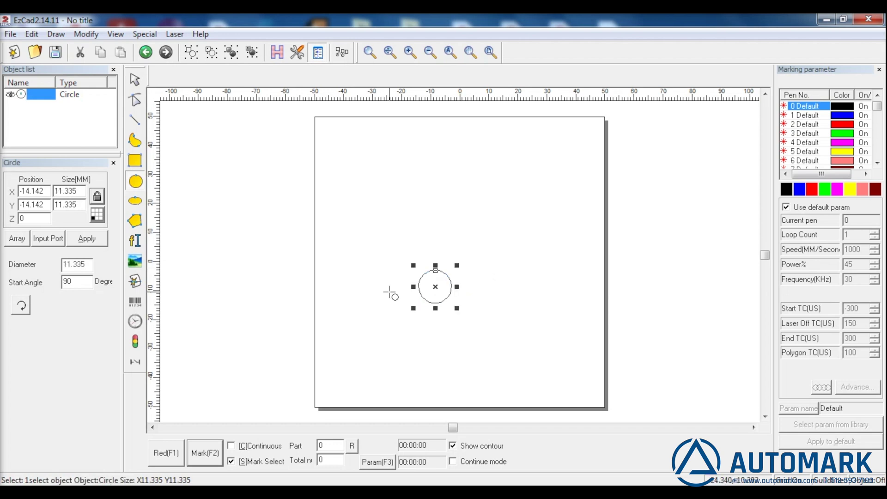
key(Delete)
click(135, 240)
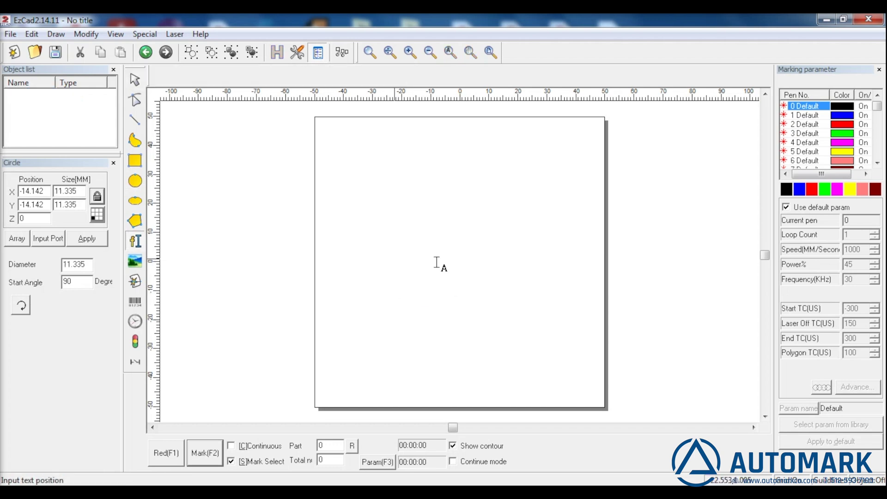
Place a text object reading AUTOMARK and move it toward the top centre.
click(437, 263)
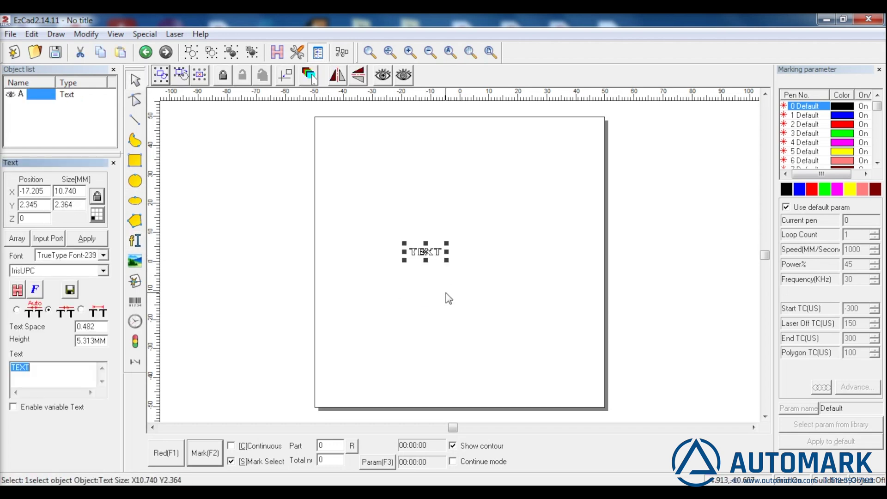
double_click(28, 370)
text(AUTOMARK)
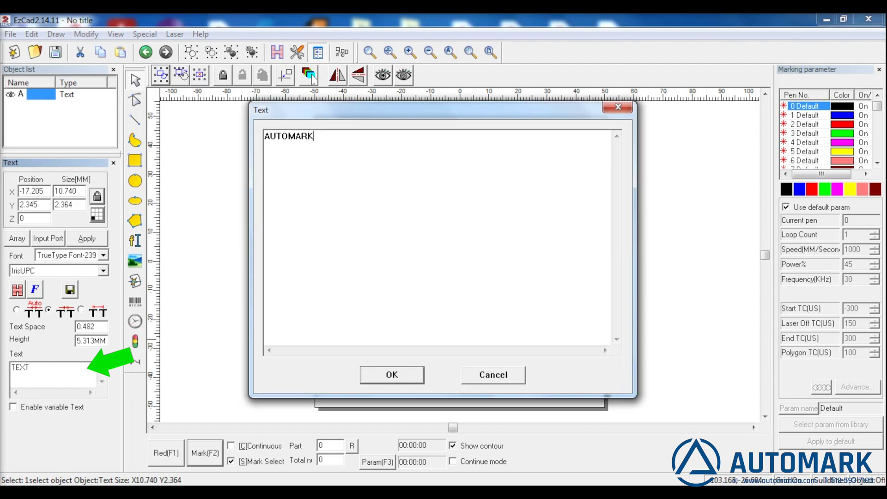
click(388, 375)
drag(425, 254, 460, 177)
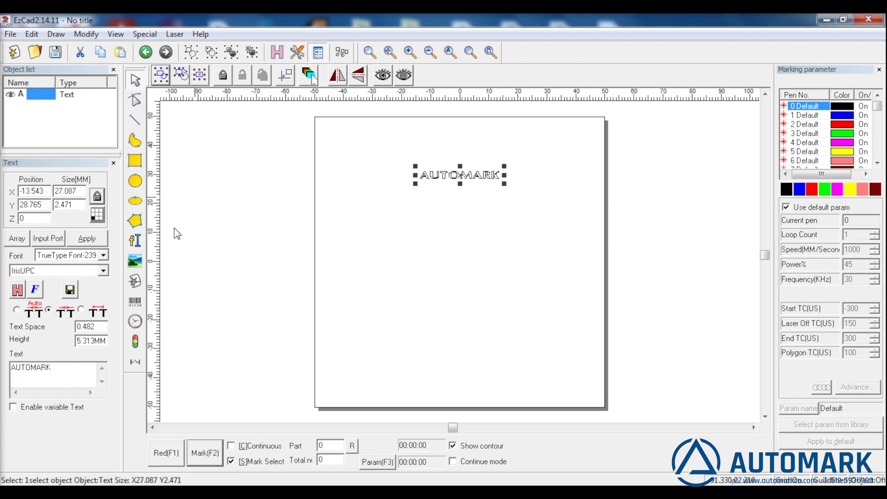
Set the AUTOMARK text's TrueType font to Open Sans.
click(104, 256)
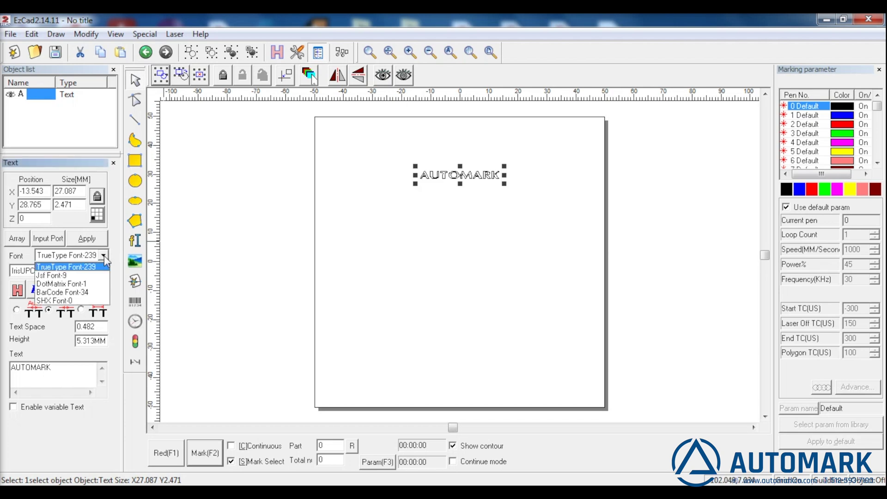
click(103, 270)
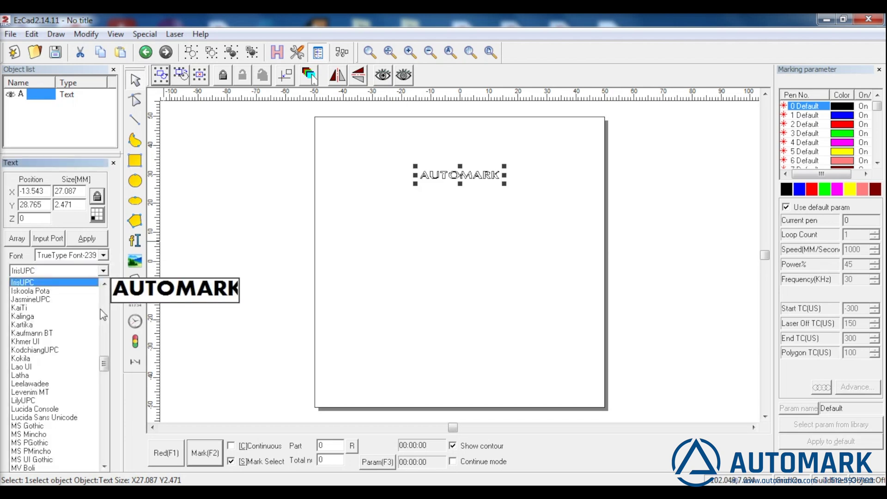
drag(104, 365, 100, 395)
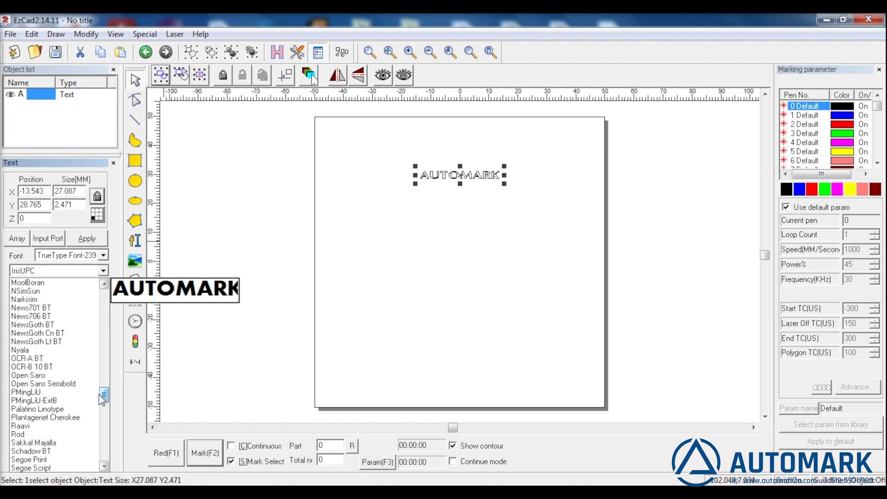
click(86, 376)
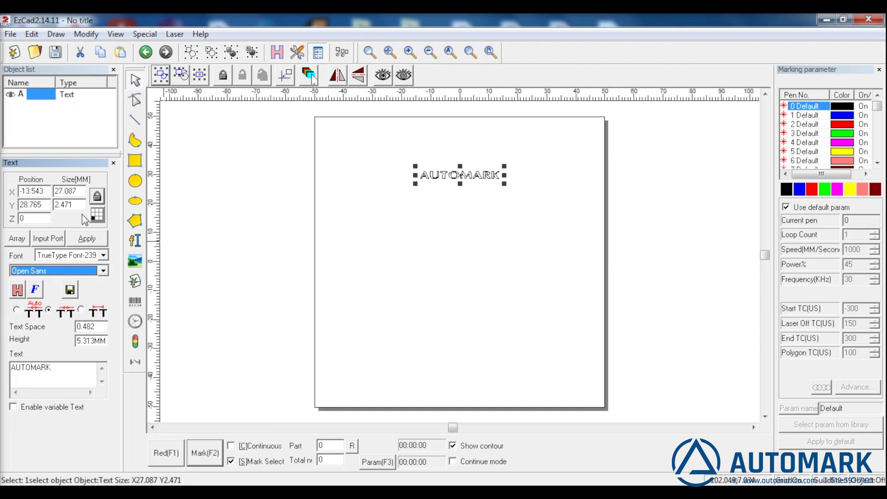
click(85, 238)
scroll(573, 181, up, 1)
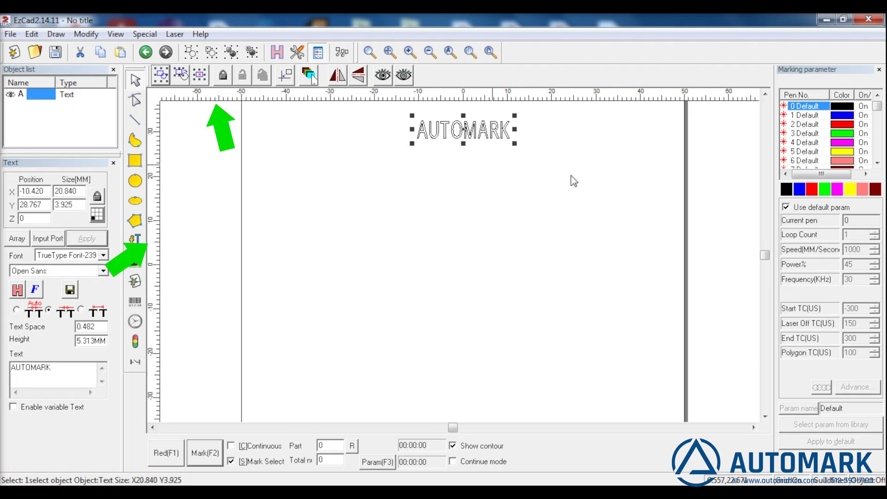
scroll(468, 218, up, 1)
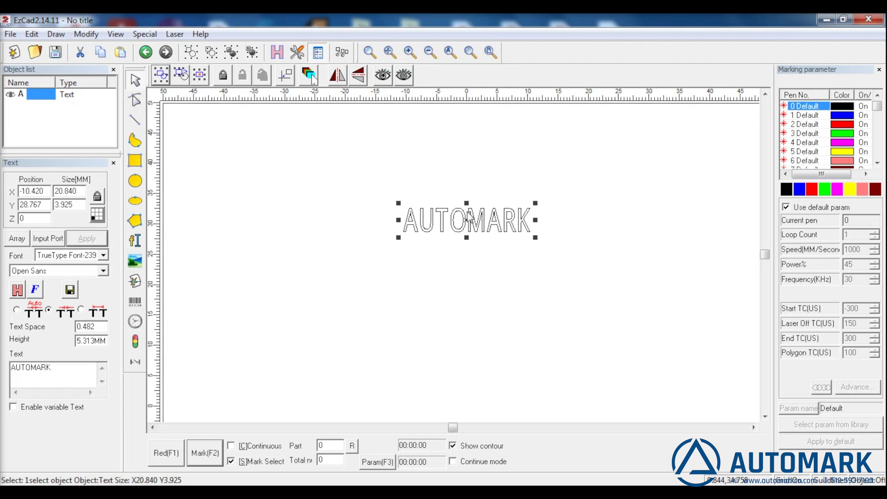
Fill the AUTOMARK text with hatching.
key(ctrl+h)
click(549, 126)
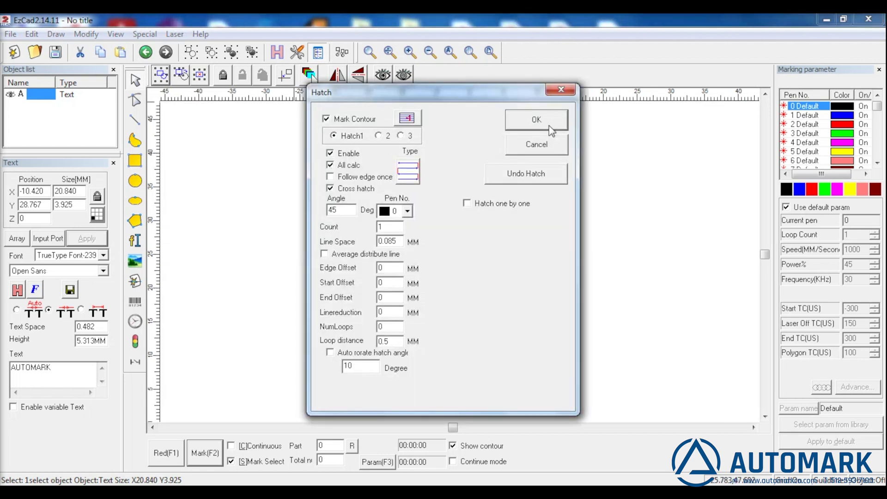
click(549, 126)
click(410, 272)
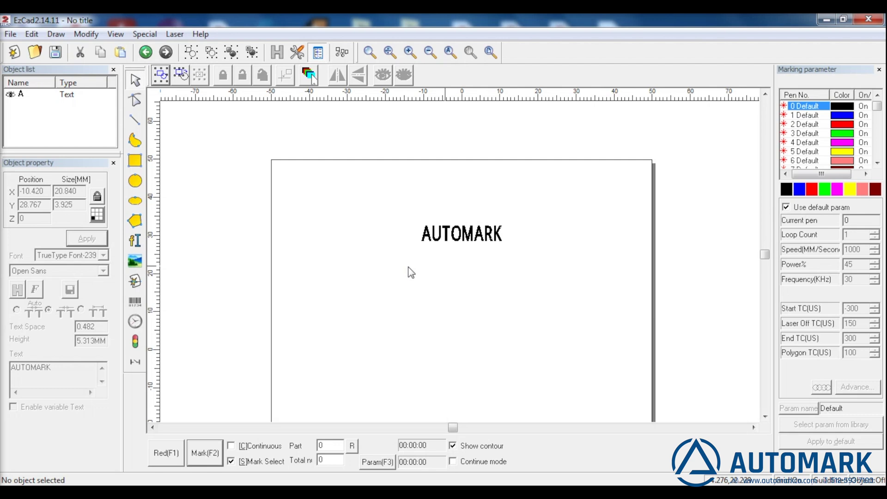
click(135, 281)
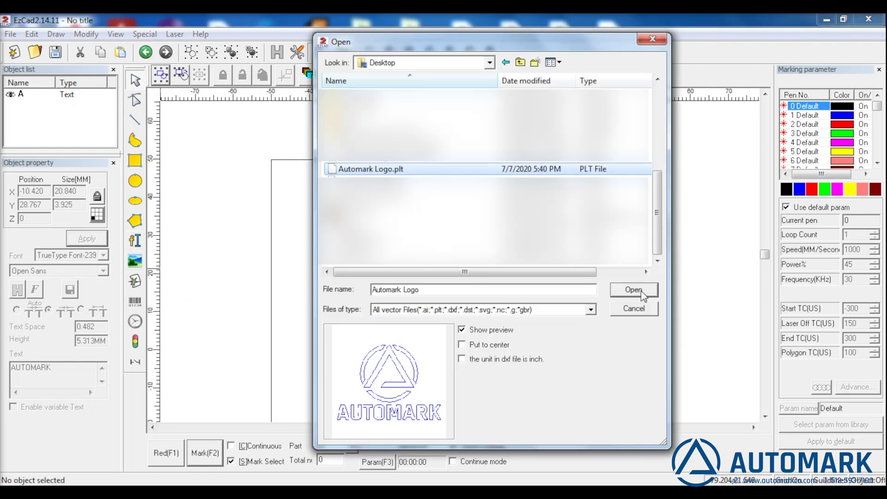
Import Automark Logo.plt, shrink it to about 47 × 34 mm under the text, and hatch it.
click(633, 290)
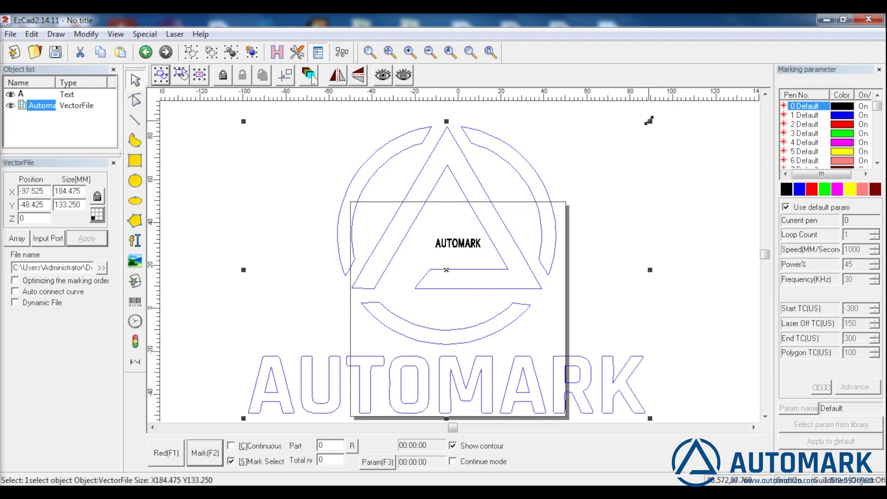
drag(648, 120, 489, 328)
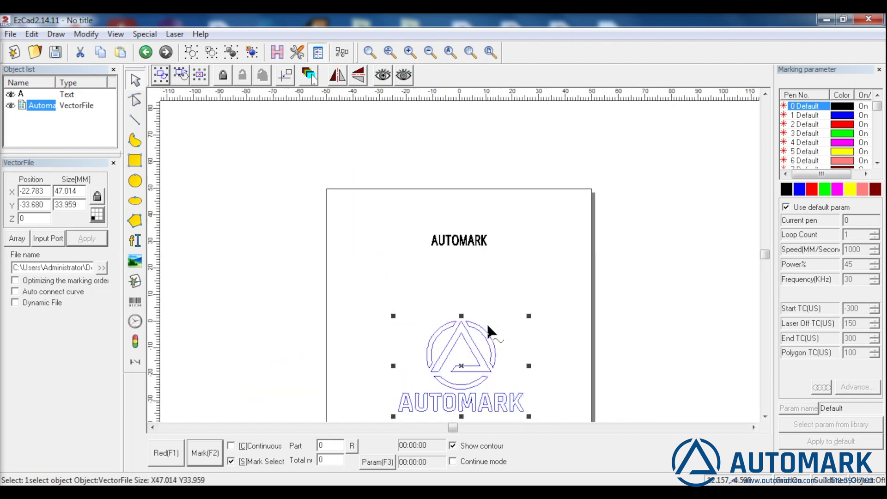
scroll(486, 323, up, 1)
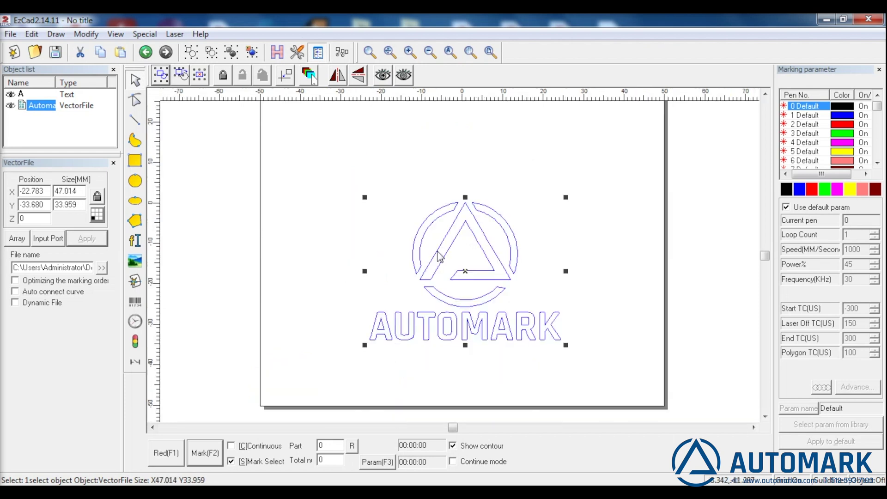
click(277, 51)
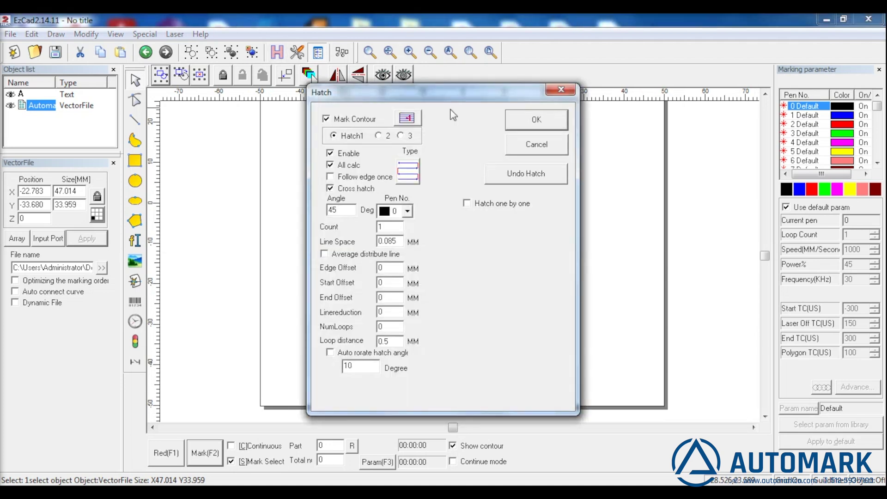
click(535, 121)
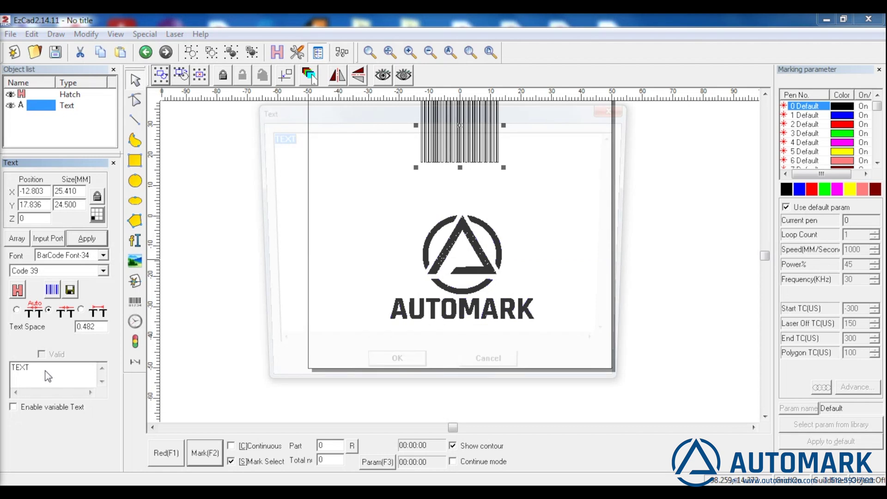
text(www.auto)
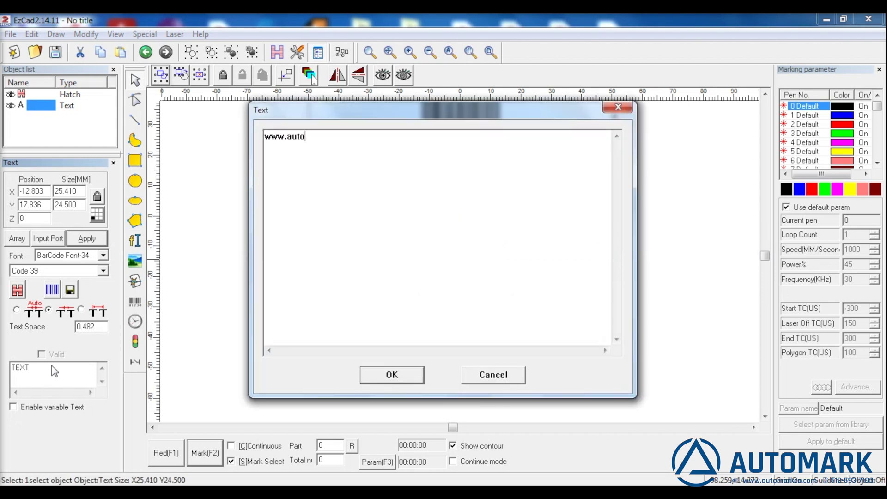
text(markco.com)
click(415, 381)
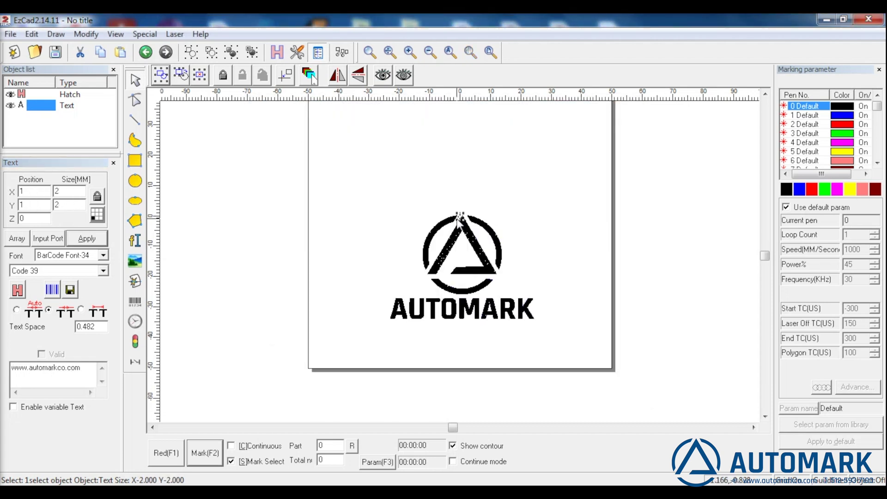
click(101, 271)
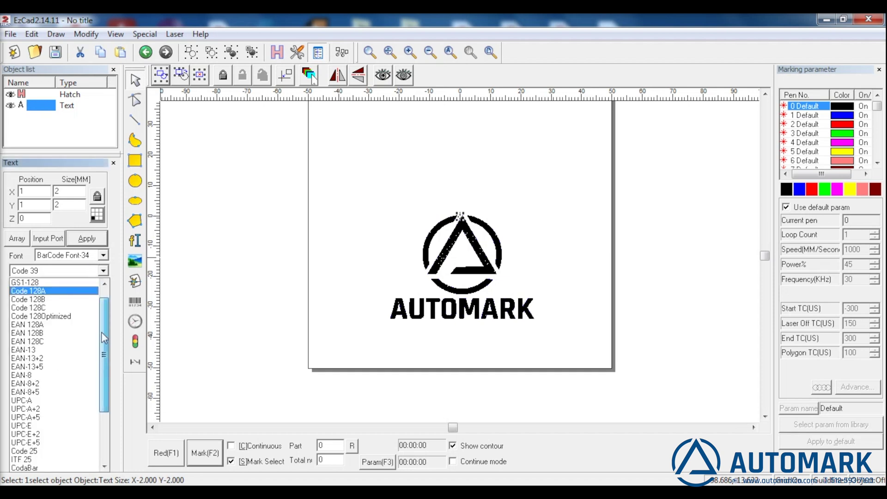
drag(103, 339, 62, 430)
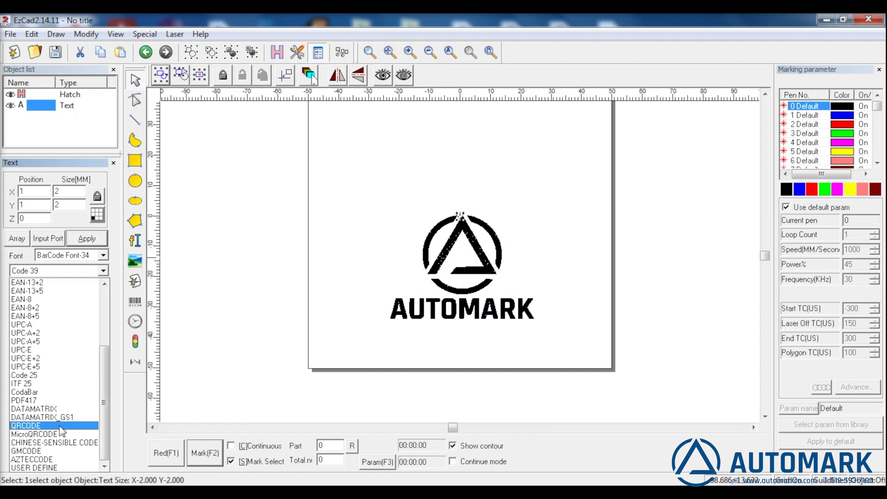
click(60, 425)
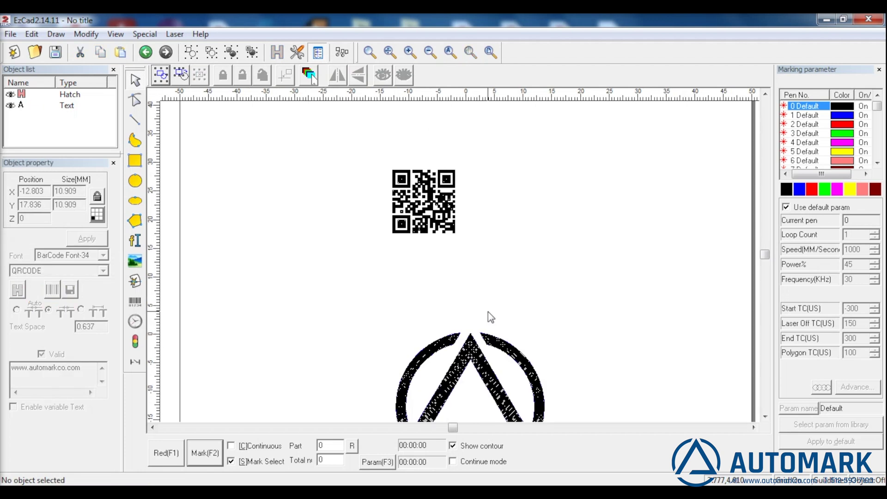
Set pen 1 to 2 loops, 500 mm/s and 90% power, then add a second QR code beside the first.
click(815, 192)
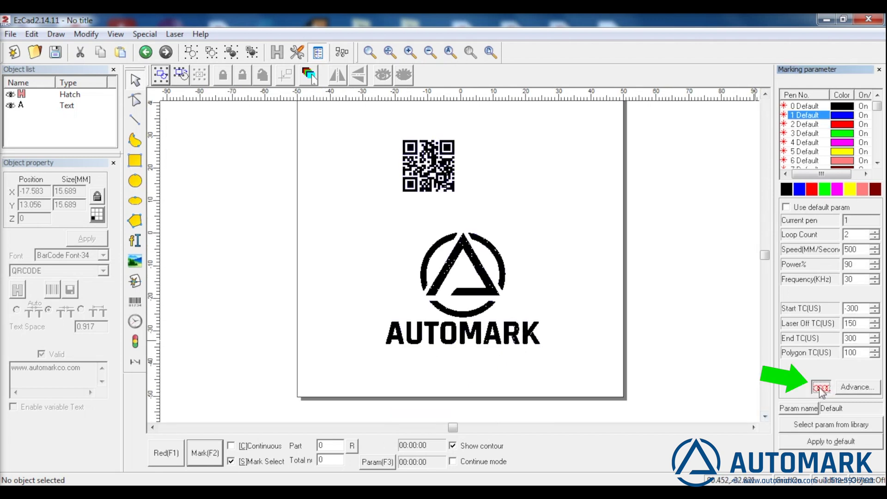
click(820, 387)
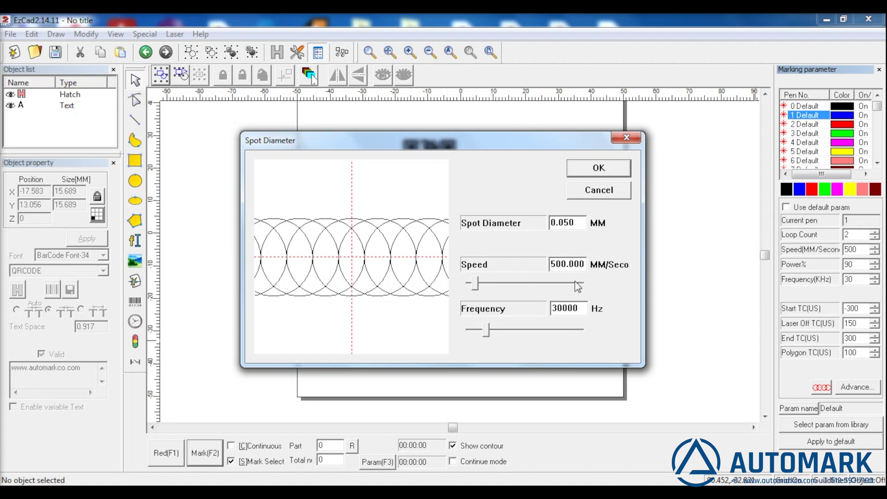
click(598, 192)
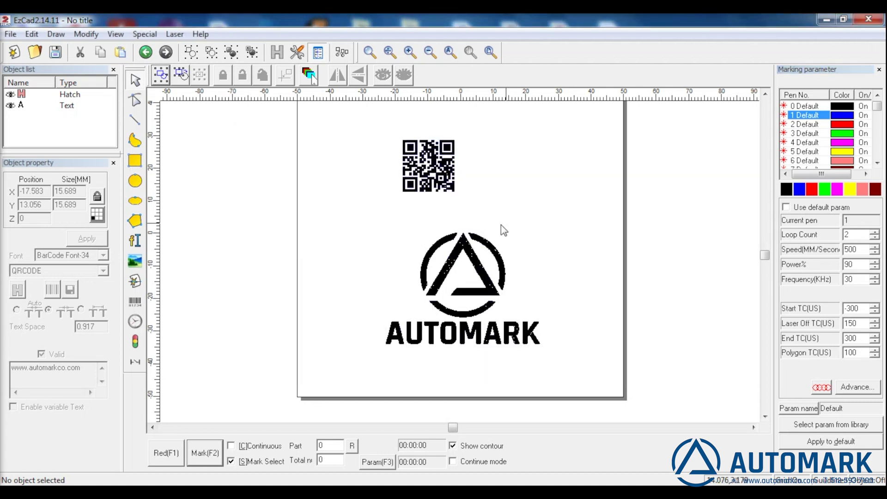
key(t)
click(488, 202)
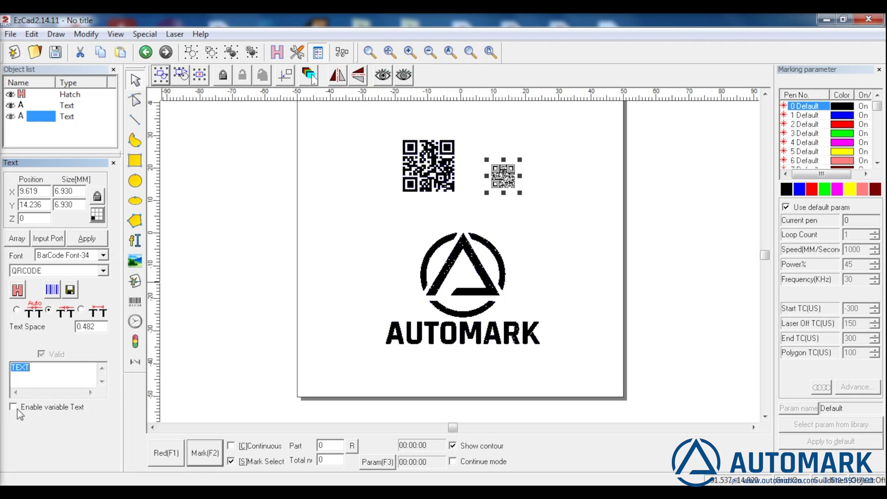
Switch the new text object to a TrueType font.
click(103, 255)
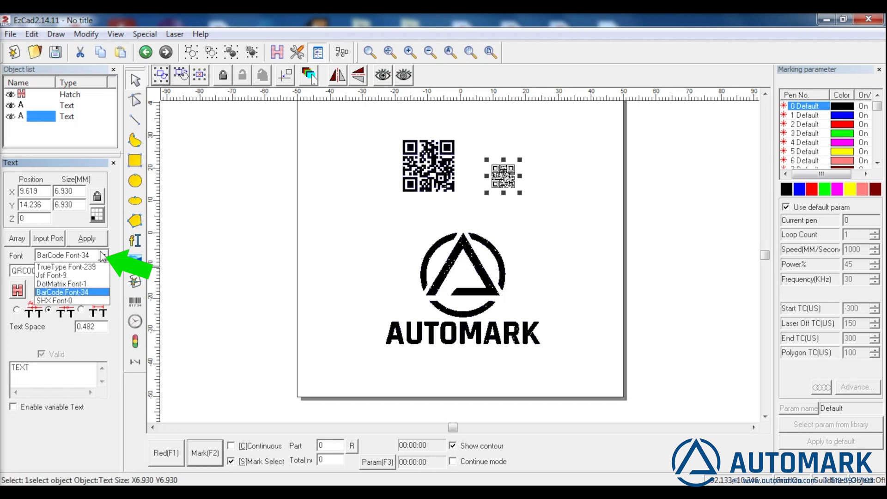
click(99, 266)
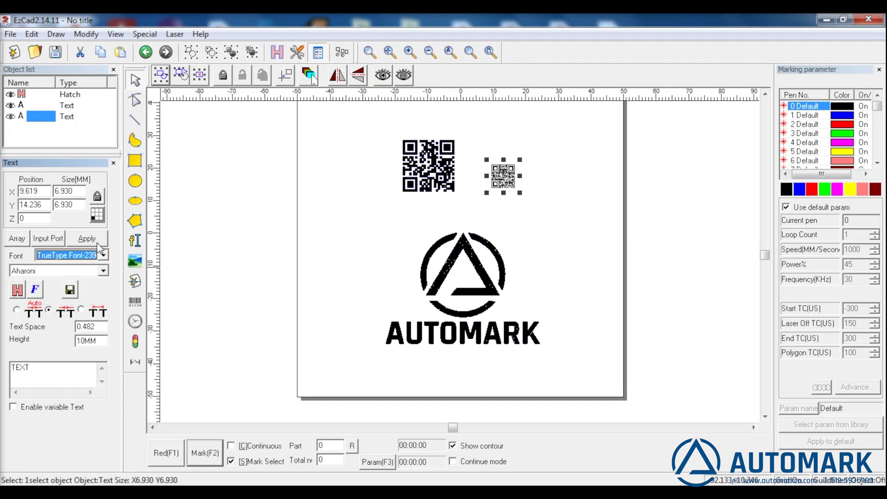
click(98, 242)
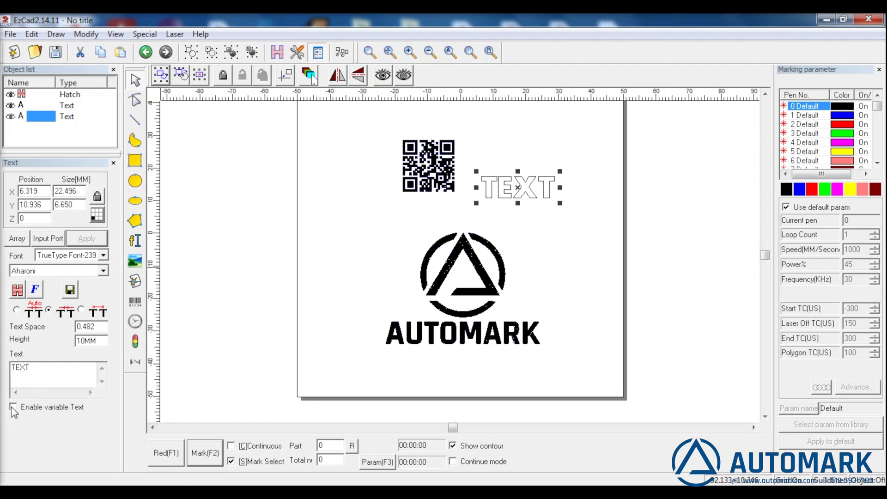
Enable variable text, add a serial-number element, and browse the SQL database driver list.
click(69, 407)
click(90, 423)
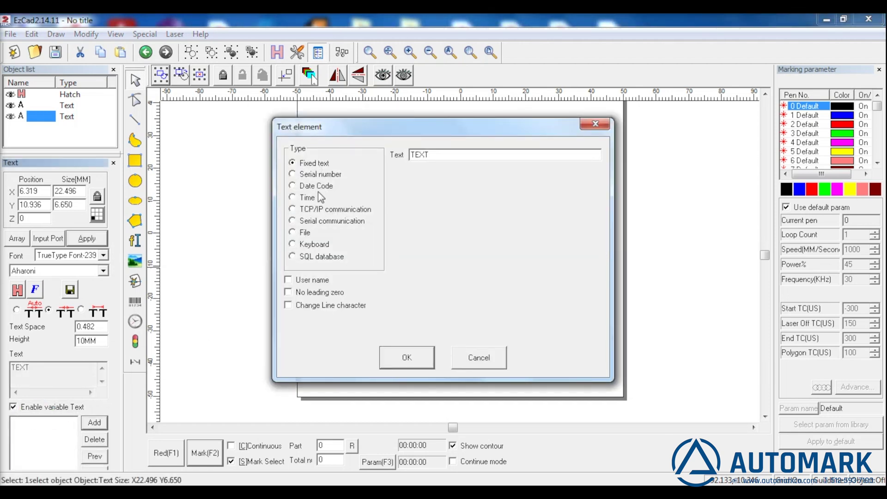
click(320, 175)
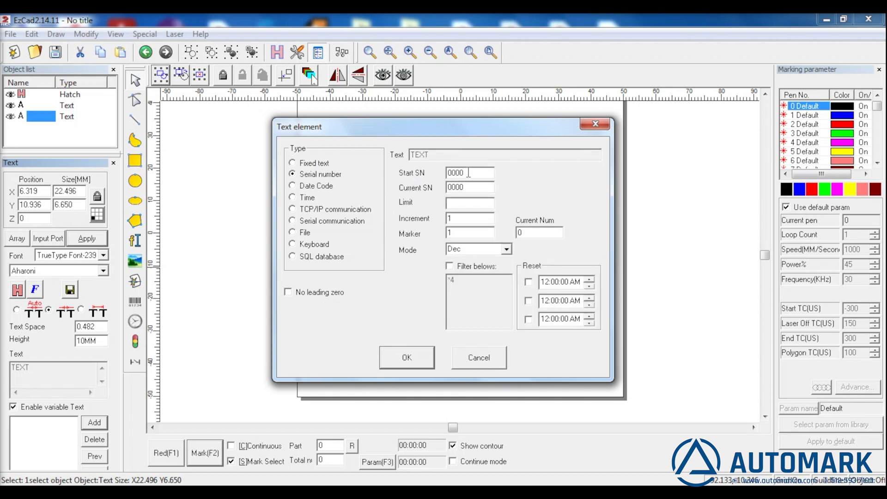
click(307, 257)
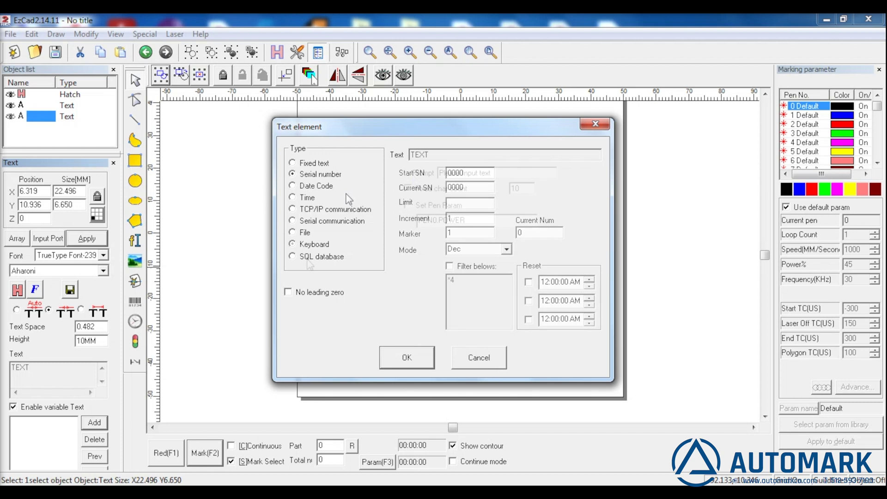
click(589, 175)
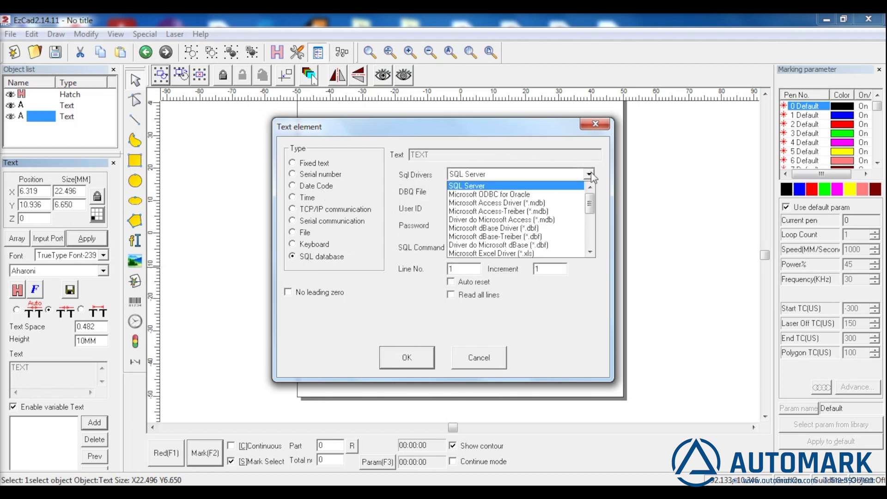
drag(590, 204, 591, 238)
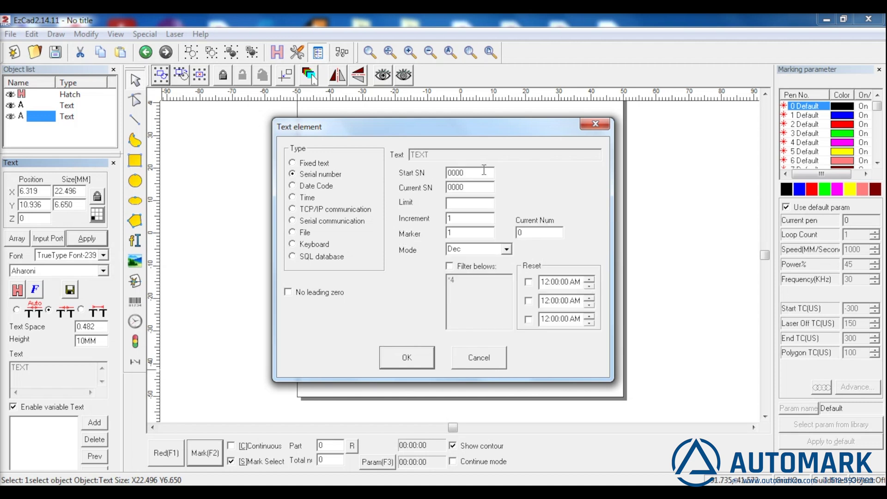
Set the serial number's Start SN and Current SN to 0001 and confirm.
click(483, 172)
key(BackSpace)
text(1)
click(473, 191)
key(BackSpace)
text(1)
click(418, 362)
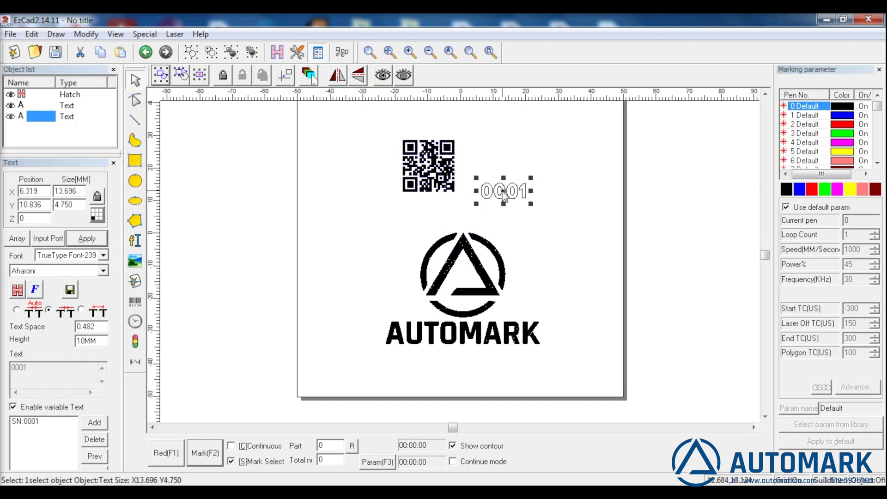
Mark four times so the serial advances from 0001 to 0005.
click(197, 452)
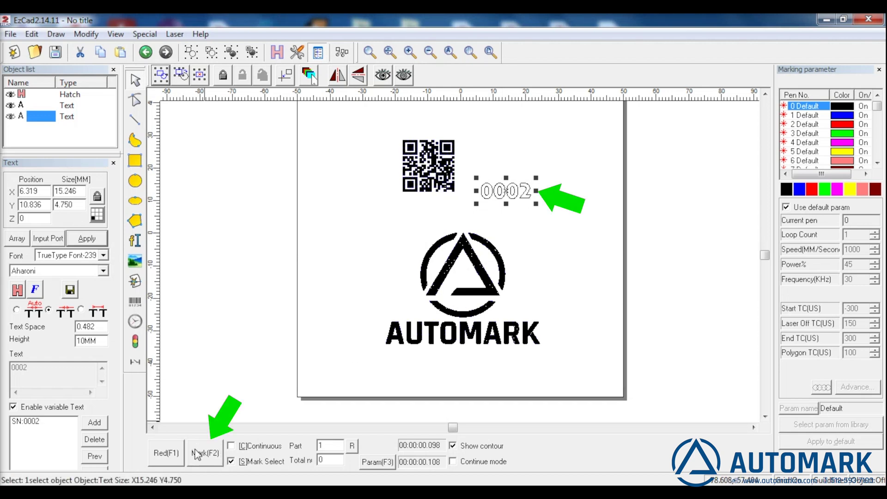
click(197, 453)
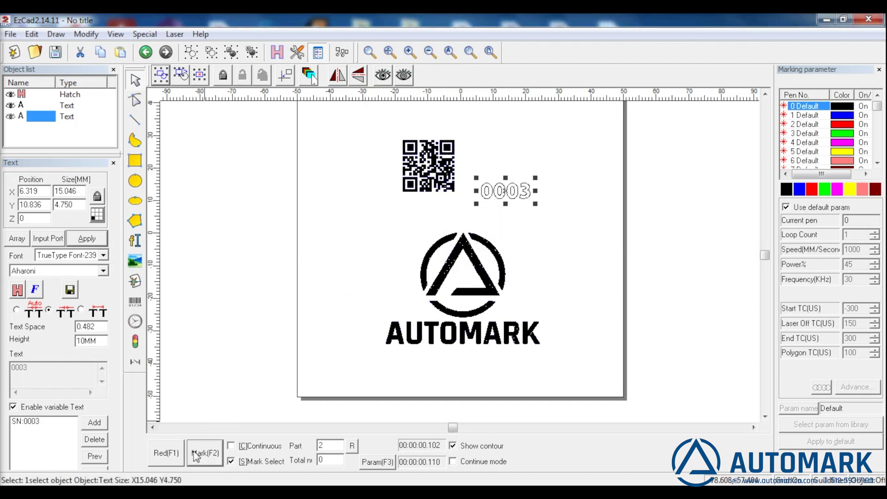
click(198, 453)
click(197, 453)
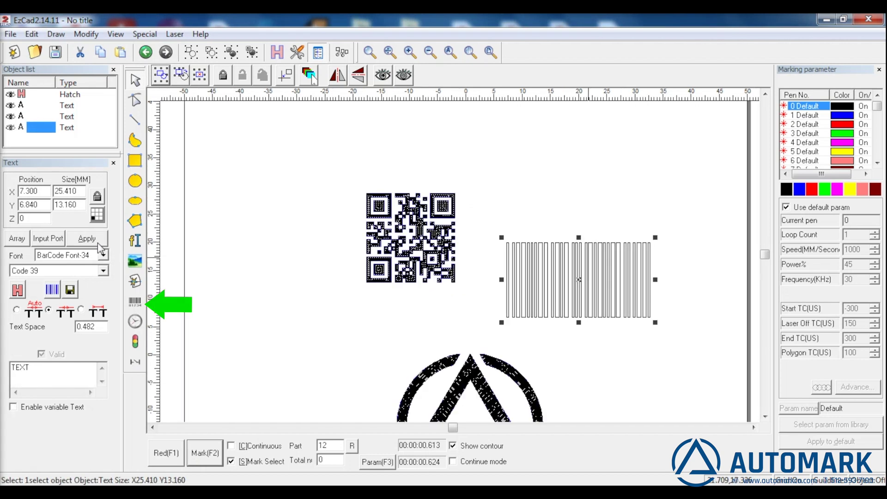
Change the barcode type to Code 128A and apply it.
click(98, 243)
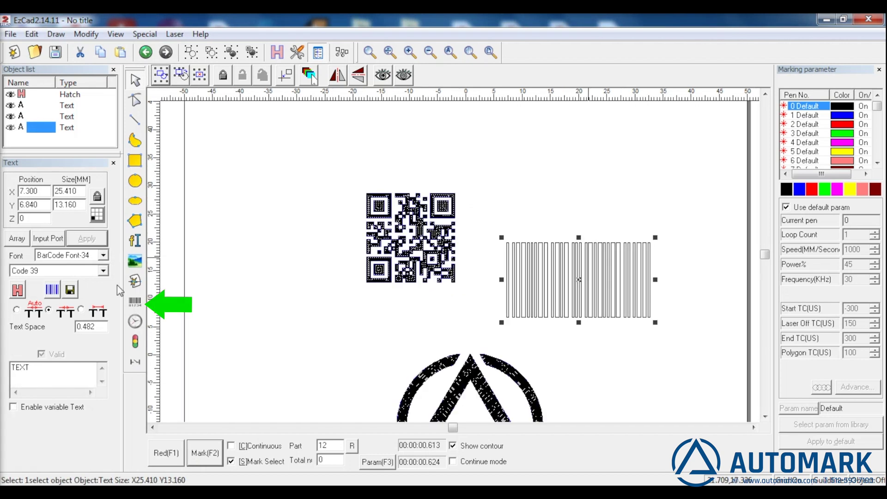
click(103, 270)
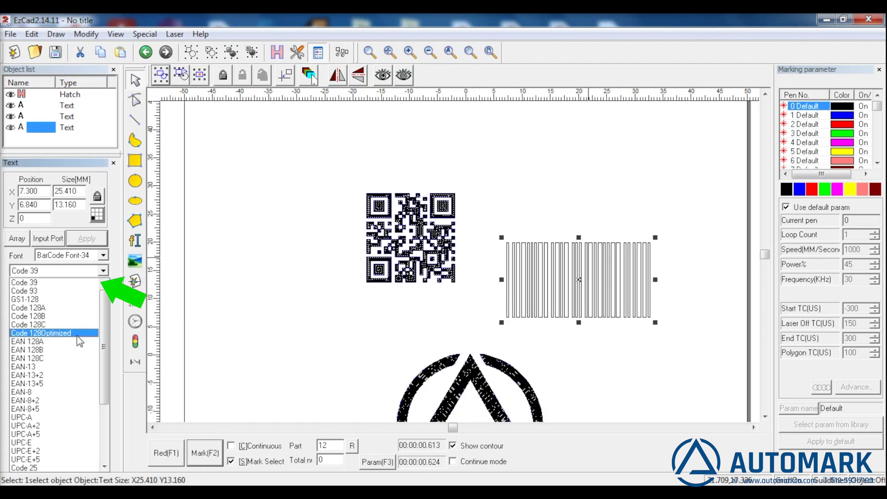
click(77, 308)
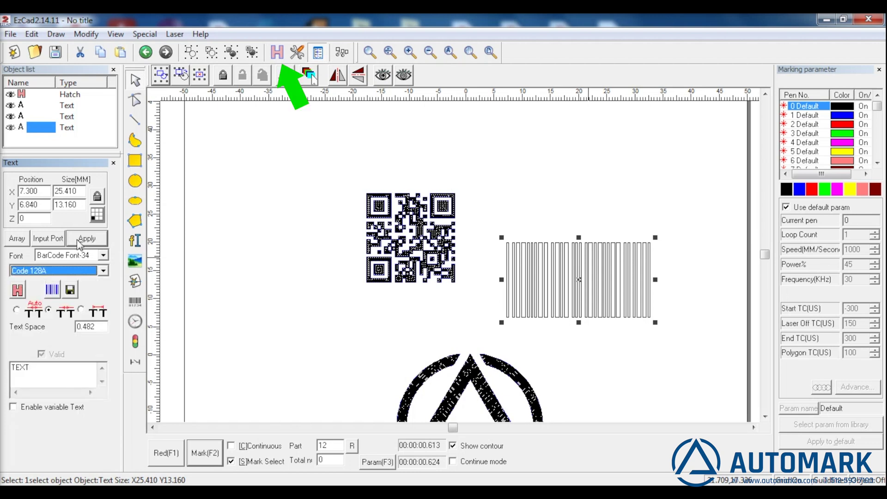
click(79, 240)
Hatch the barcode solid, mark it with its serial number, and halve its height.
click(277, 53)
click(532, 122)
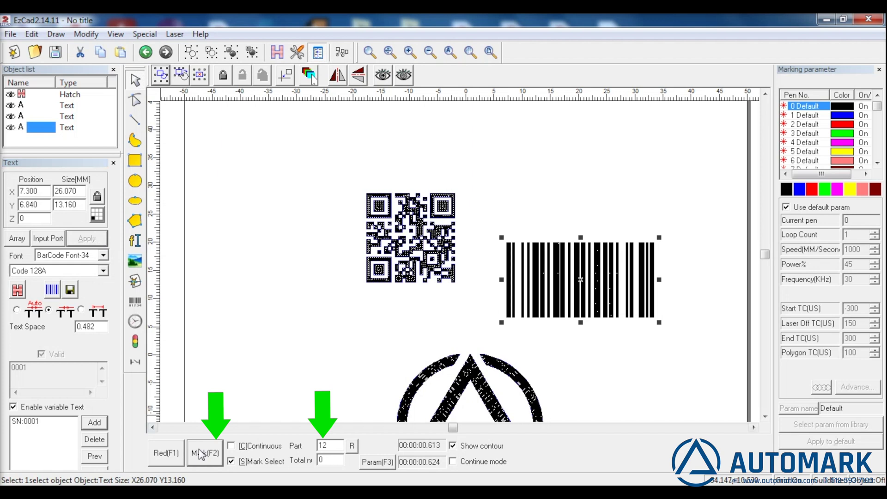
click(201, 454)
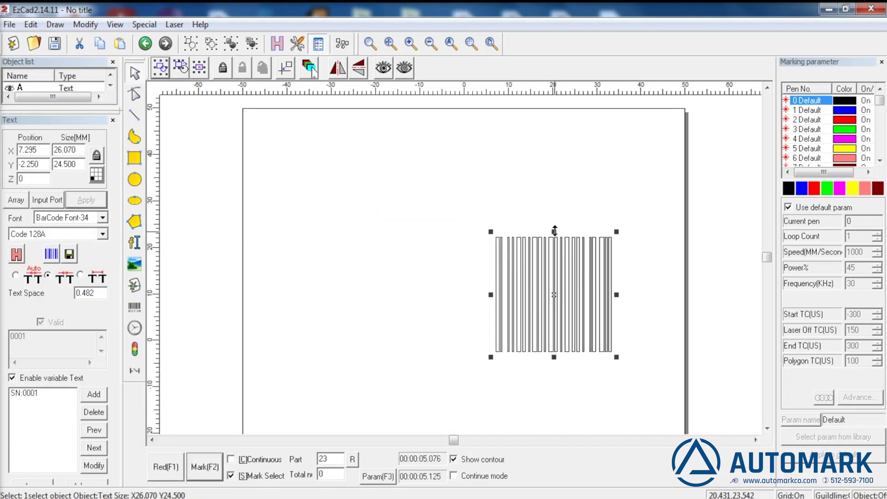
drag(553, 235, 552, 278)
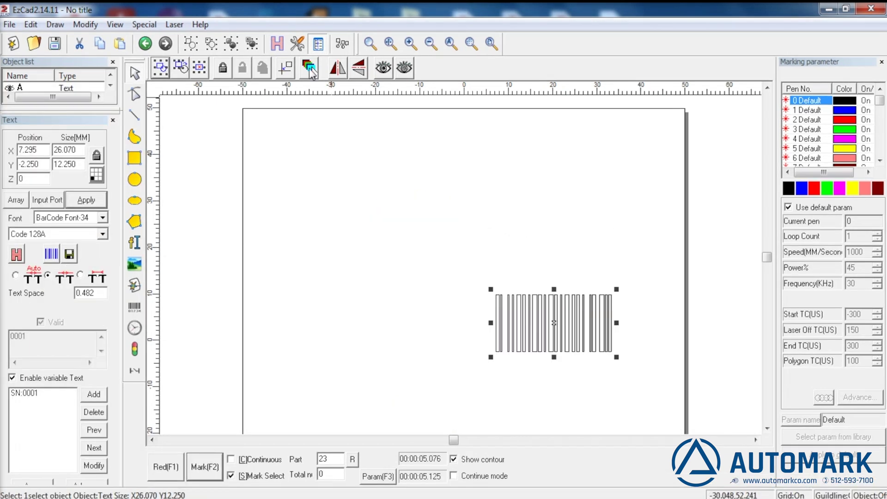
Re-hatch the Code 128A barcode and enable Show Text so 0001 prints beneath the bars.
click(277, 43)
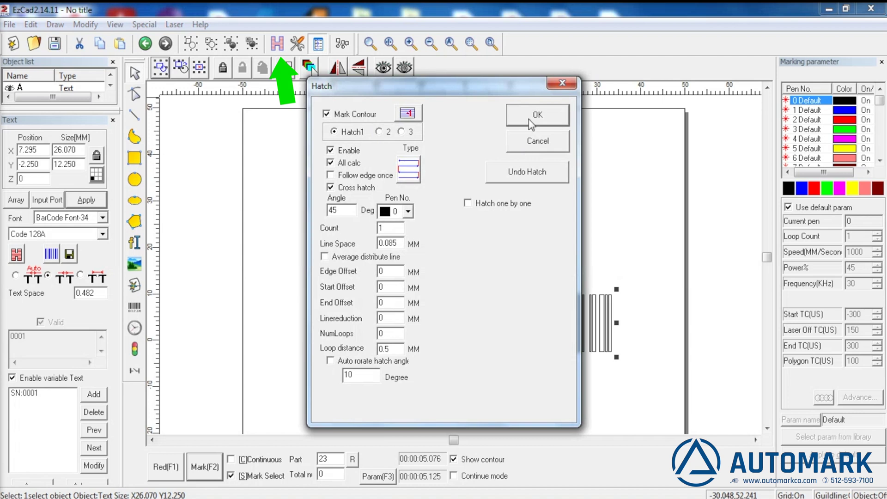
click(522, 147)
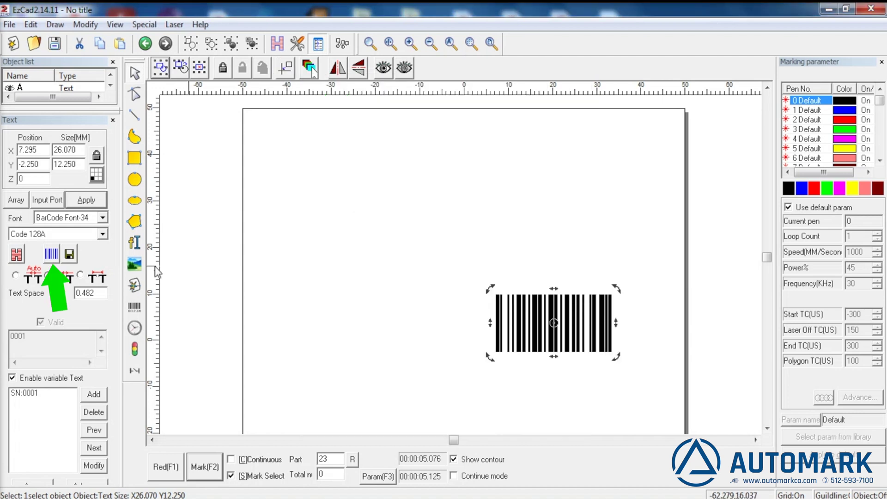
click(59, 255)
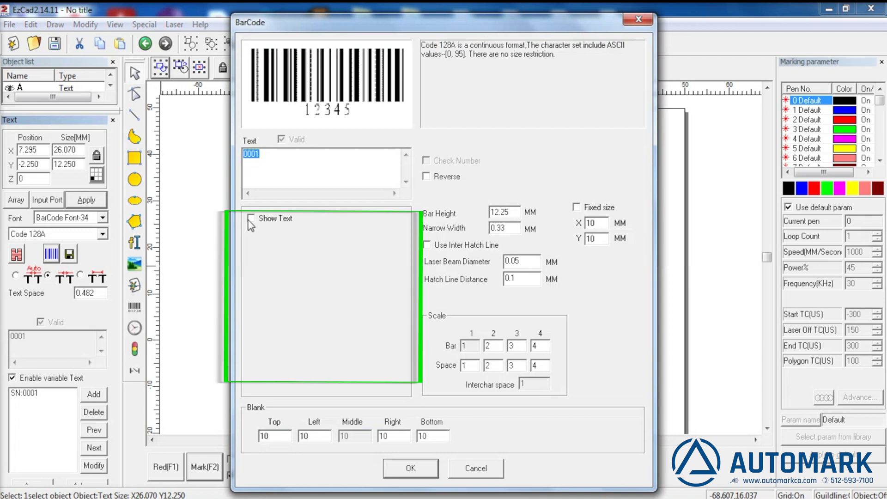
click(250, 219)
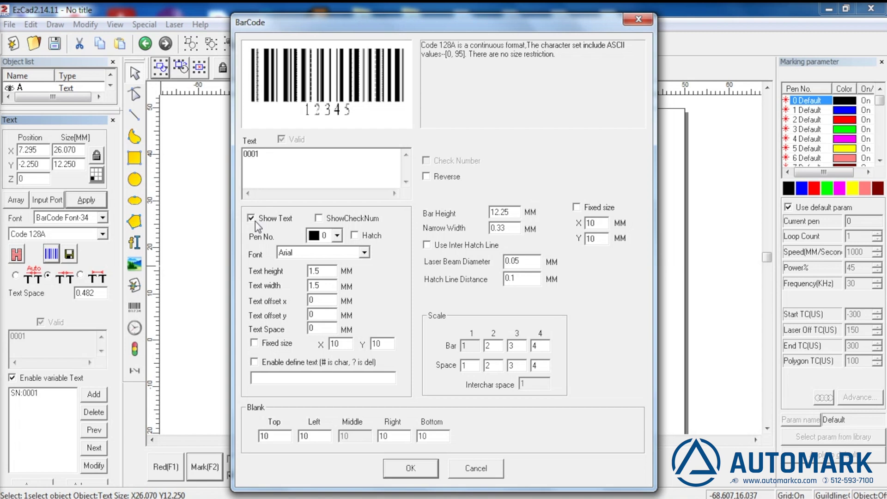
click(401, 470)
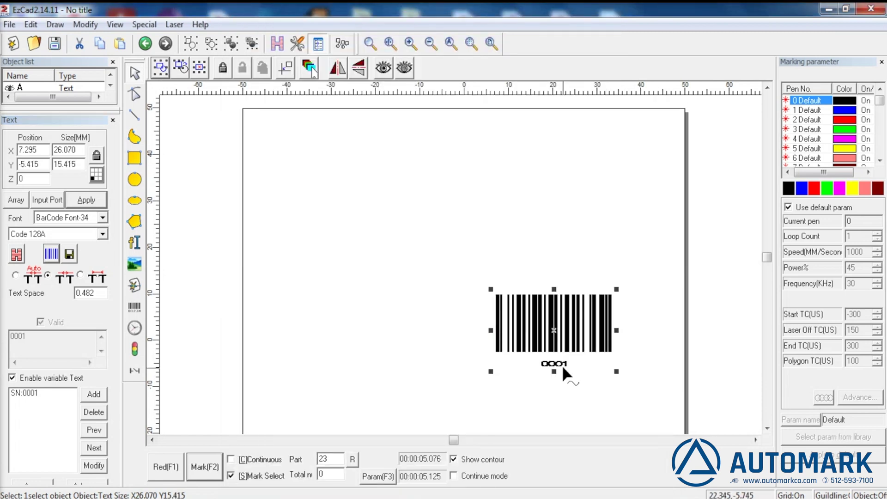
Increase the barcode's Text Space to spread the serial digits, then mark it until the serial reads 0003.
click(50, 253)
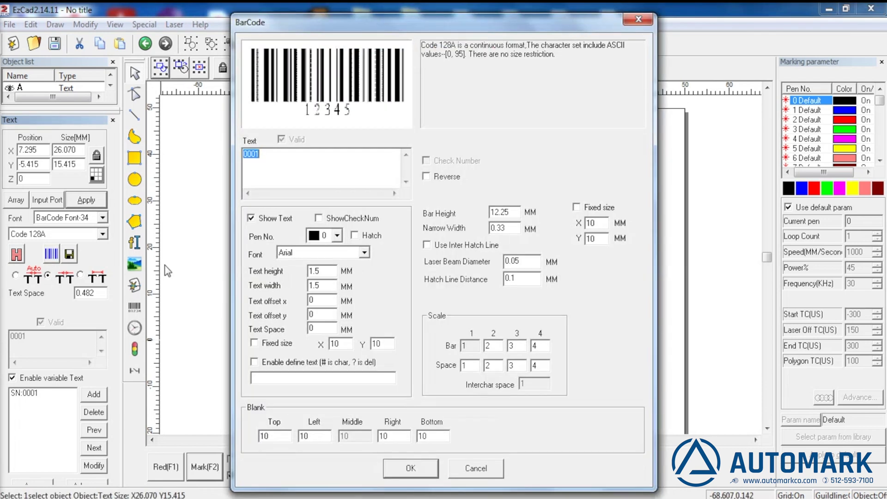
double_click(323, 328)
click(396, 465)
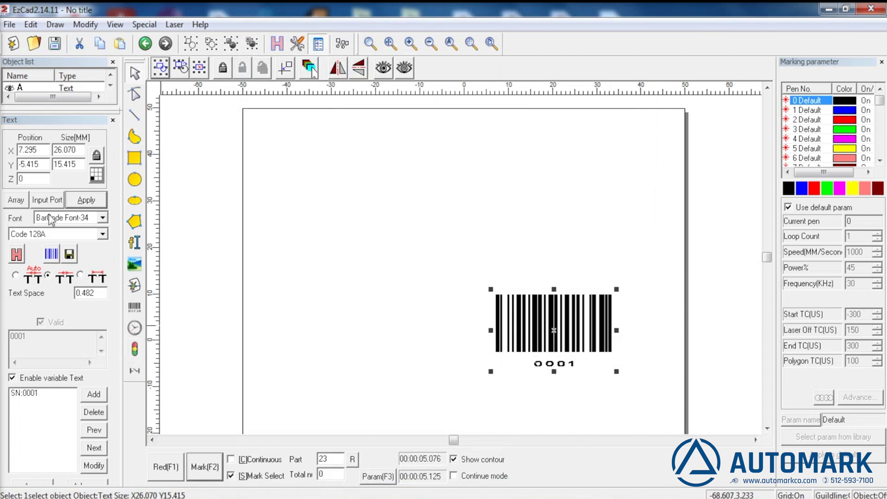
click(216, 475)
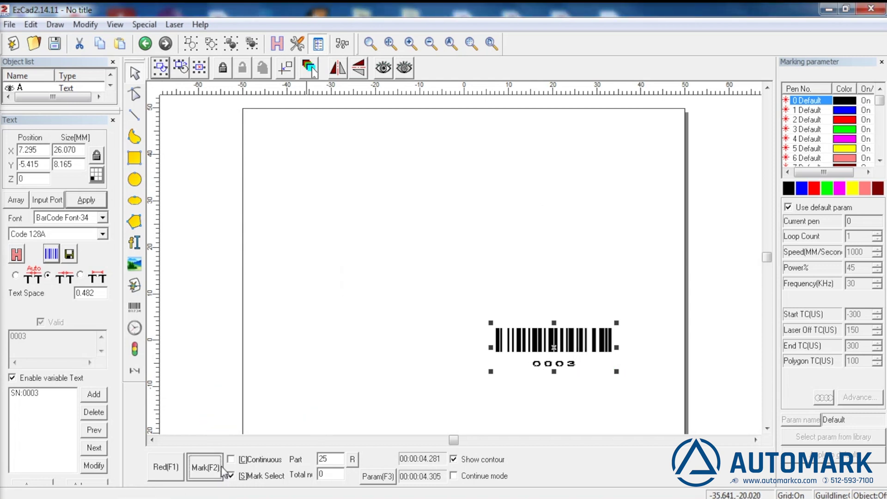
Run two more marking passes so the barcode serial keeps incrementing.
click(221, 468)
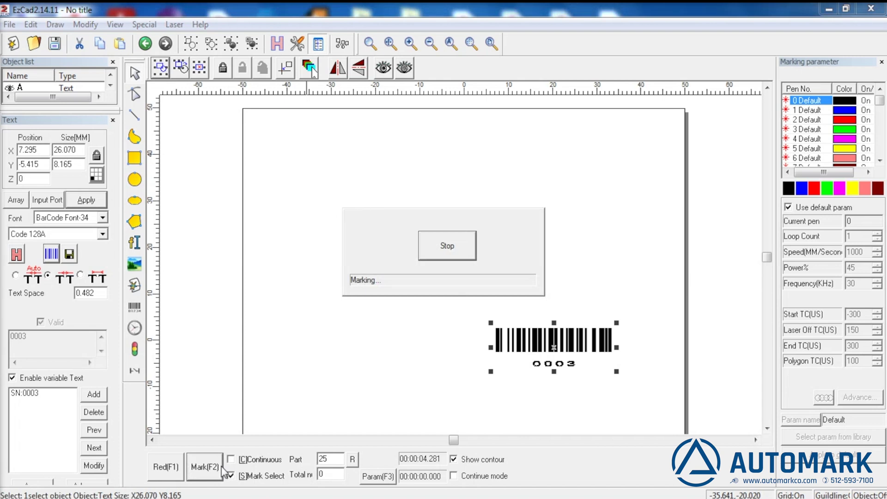
click(222, 466)
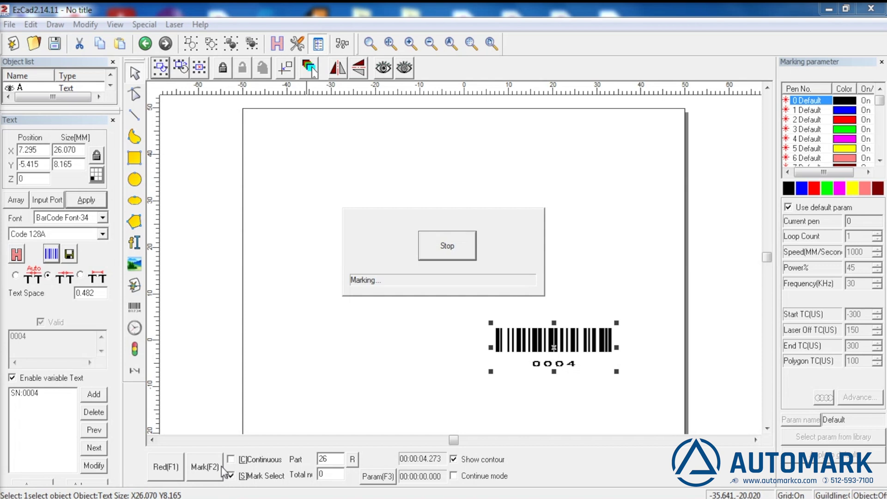